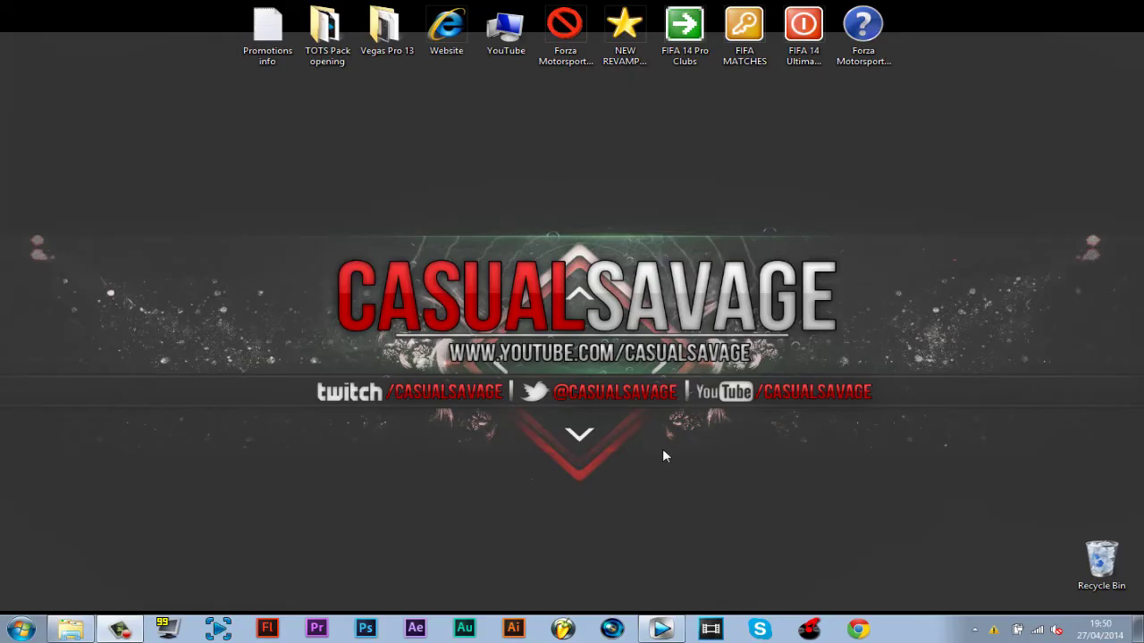
# Confirm MOV01738 is 320x240 in Explorer and start dragging it toward Vegas Pro
pyautogui.click(71, 629)
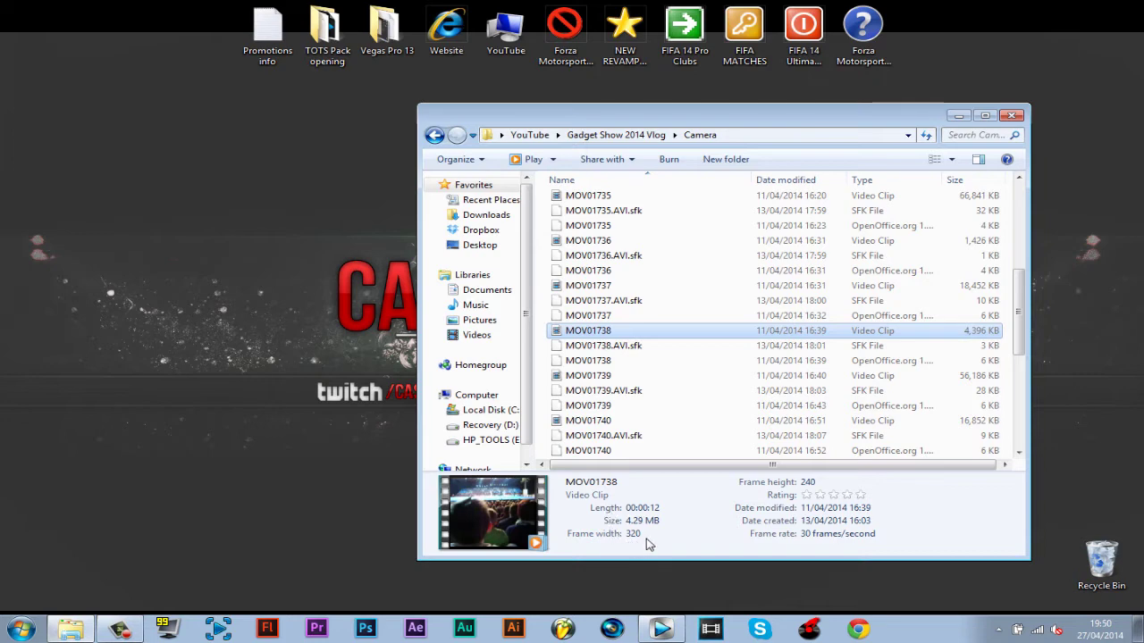
pyautogui.moveTo(608, 331); pyautogui.dragTo(684, 401)
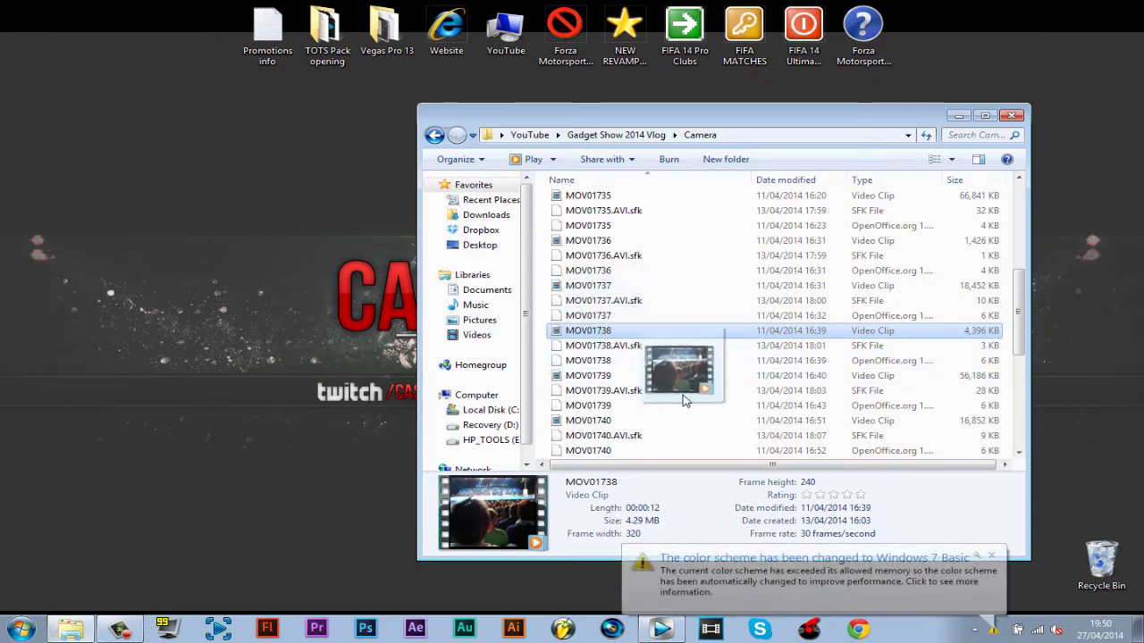
# Drop MOV01738 at 00:00:00.00 on the timeline as video and audio tracks
pyautogui.moveTo(683, 401); pyautogui.dragTo(499, 433)
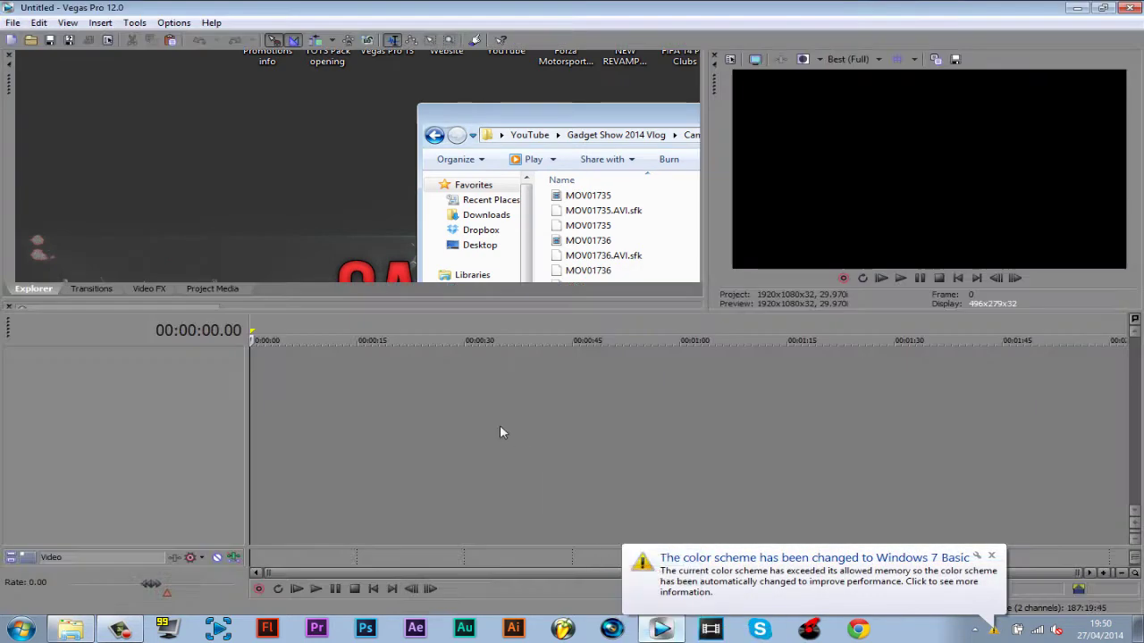
pyautogui.moveTo(284, 379); pyautogui.dragTo(283, 380)
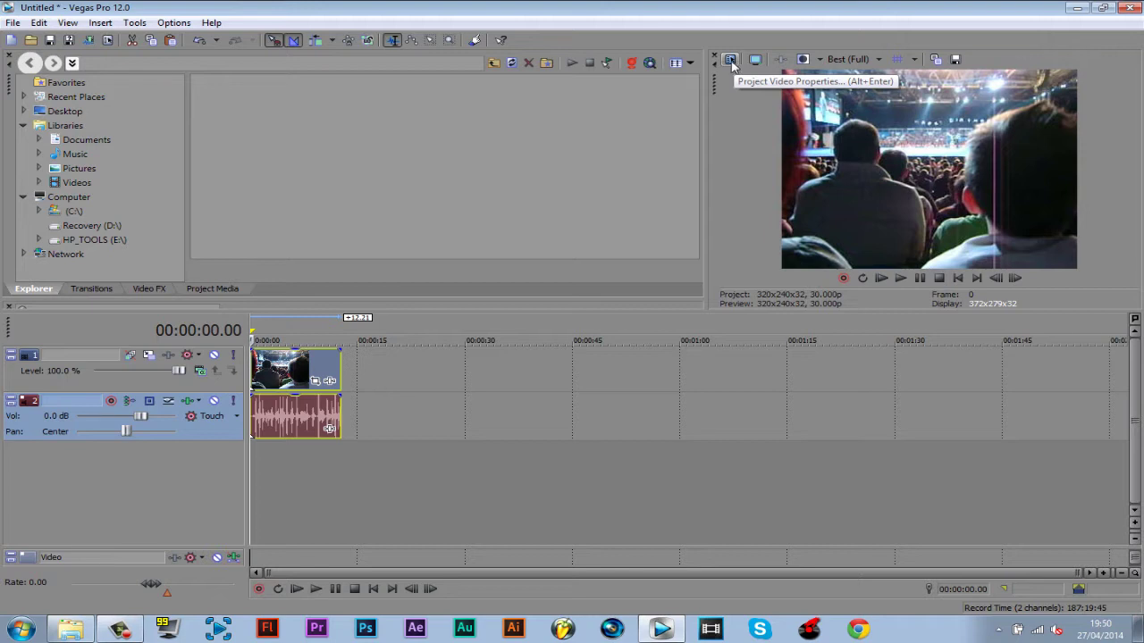
# Apply the HDV 720-30p template (1280x720, 29.970 fps) in Project Video Properties
pyautogui.click(730, 60)
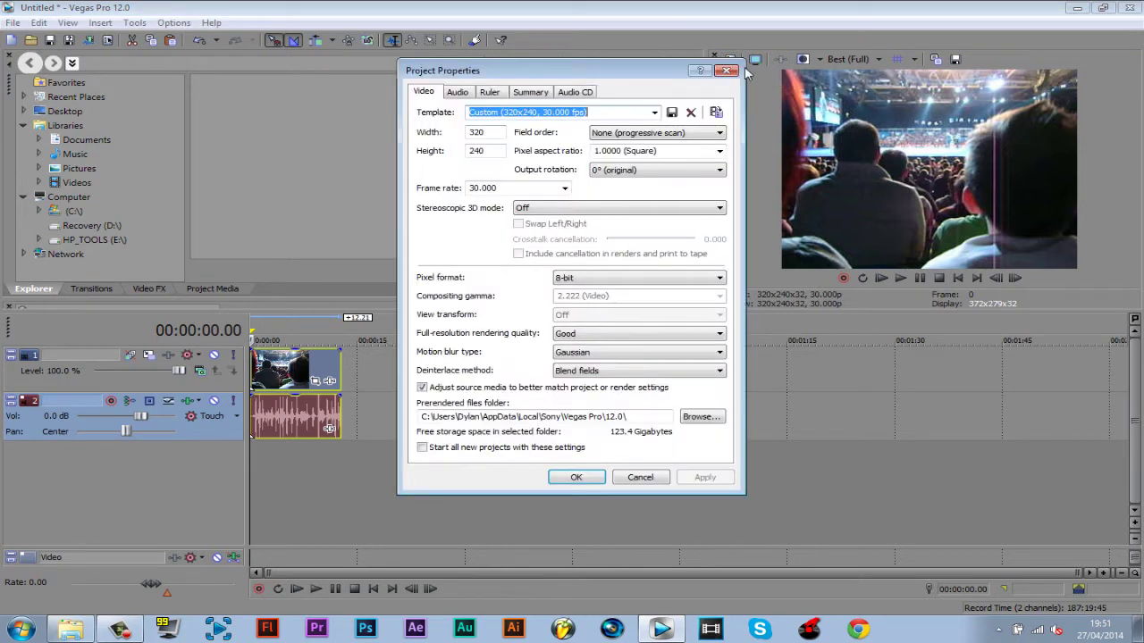
pyautogui.click(654, 114)
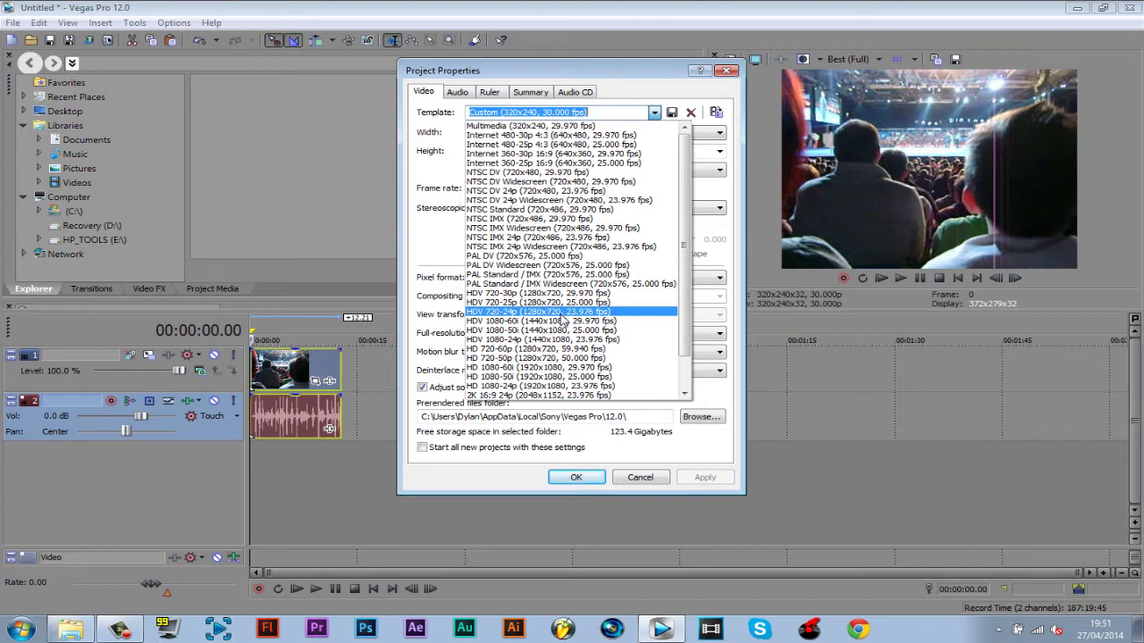
pyautogui.click(565, 304)
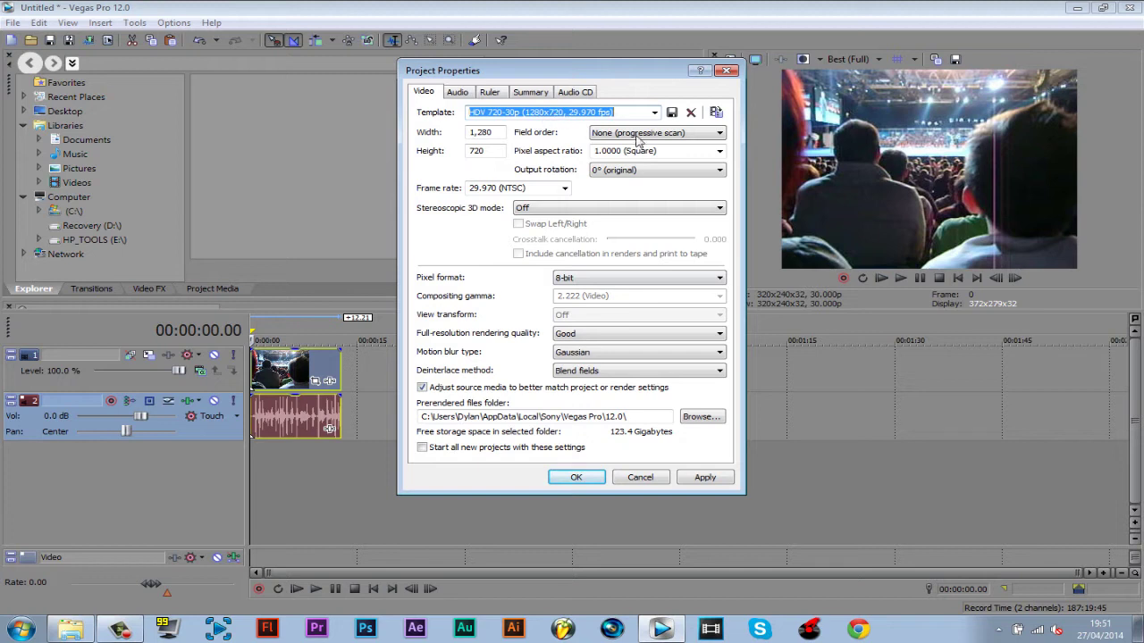
pyautogui.click(701, 478)
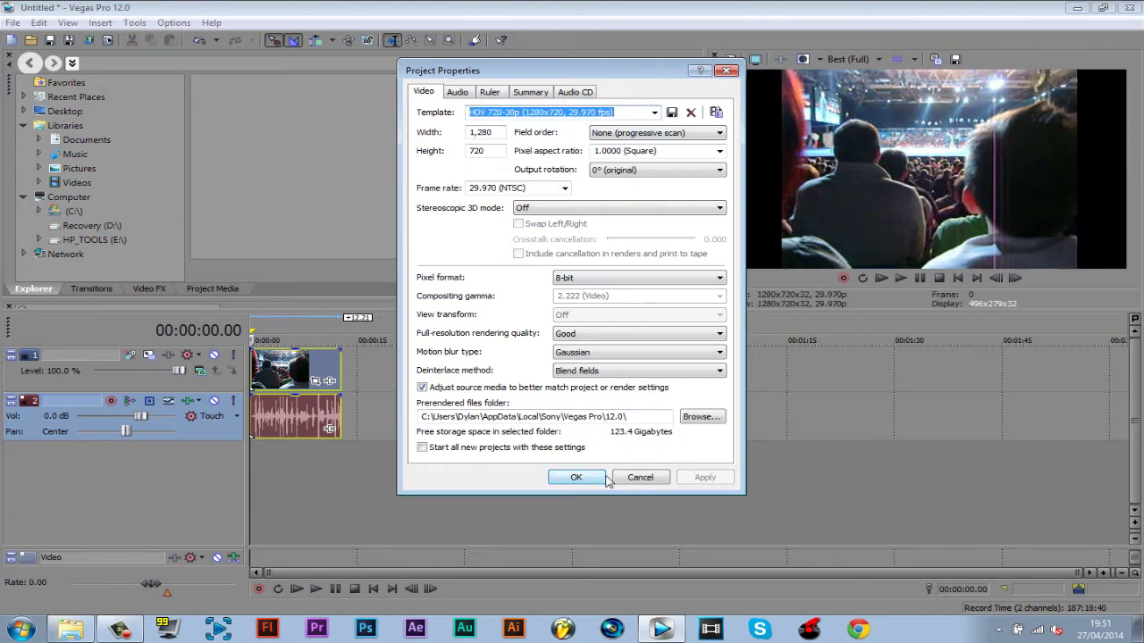
pyautogui.click(576, 478)
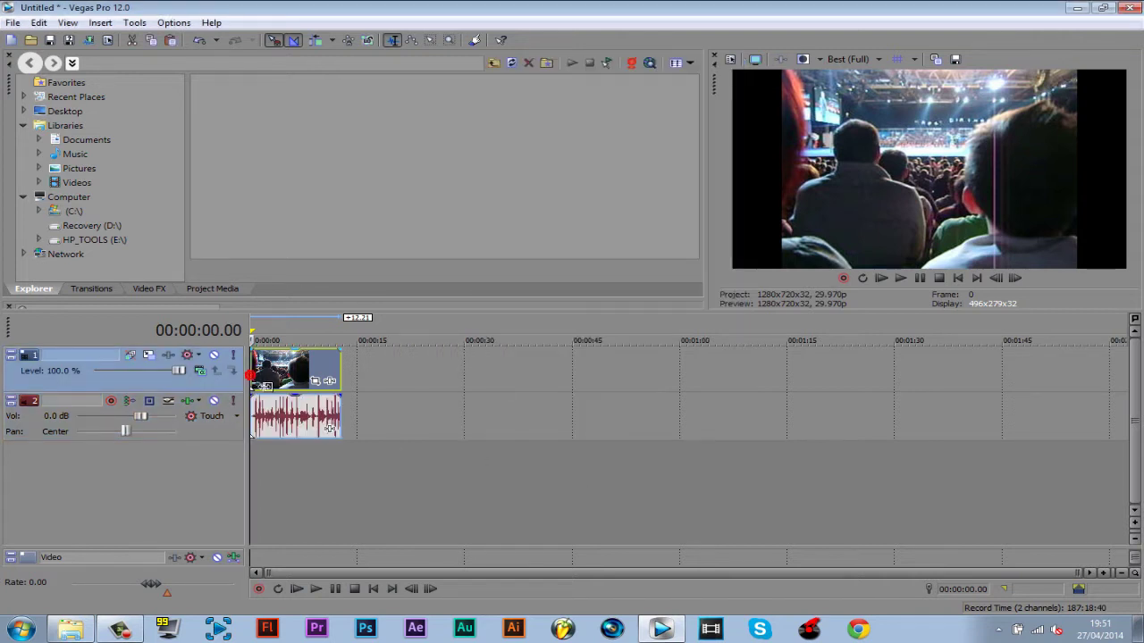
# In MOV01738's event properties, disable resampling and turn off Maintain aspect ratio
pyautogui.rightClick(255, 380)
pyautogui.click(297, 605)
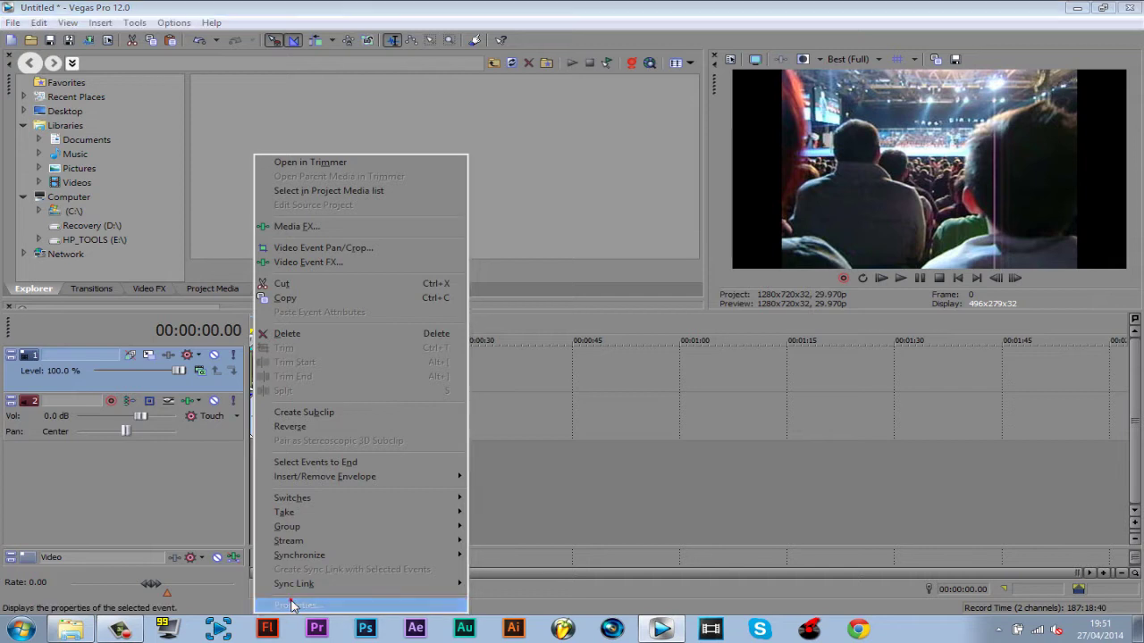
pyautogui.click(489, 255)
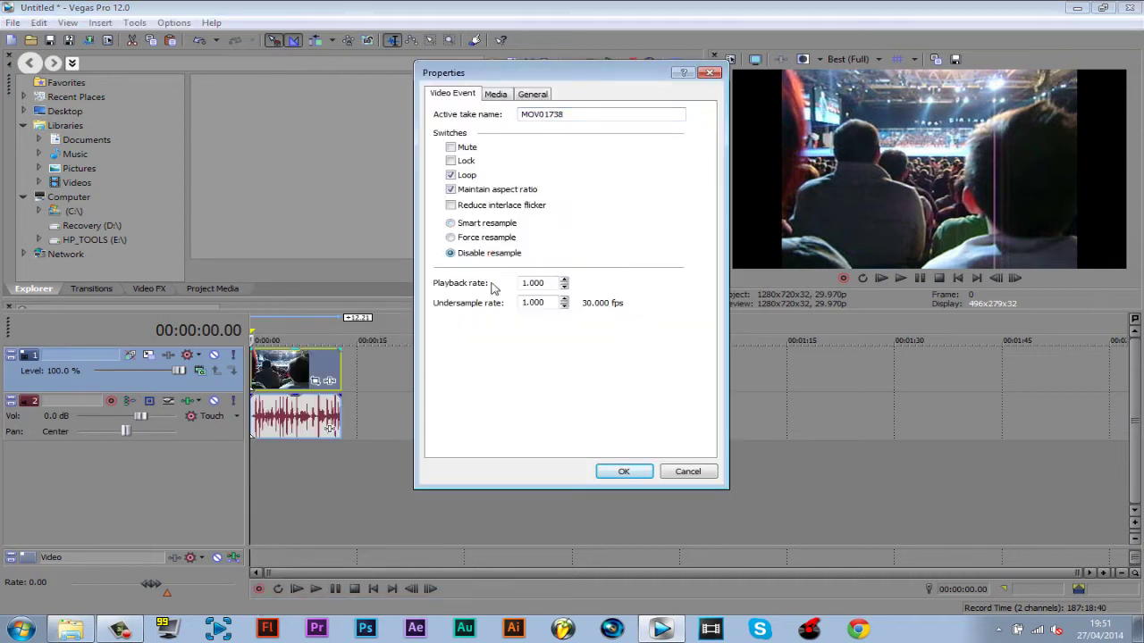
pyautogui.click(503, 192)
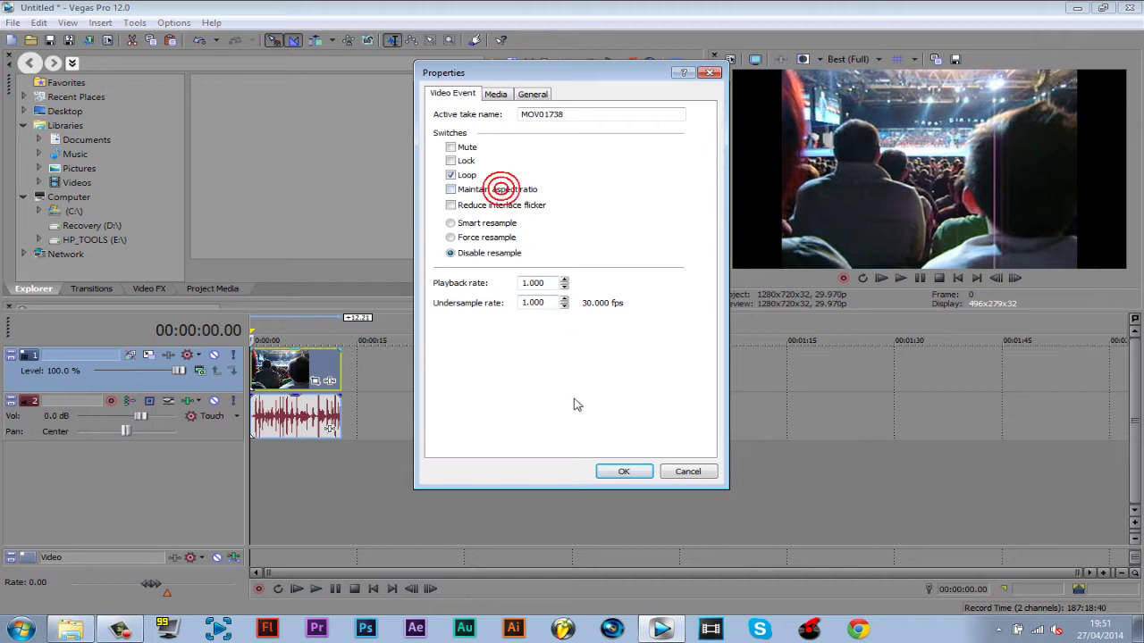
pyautogui.click(624, 471)
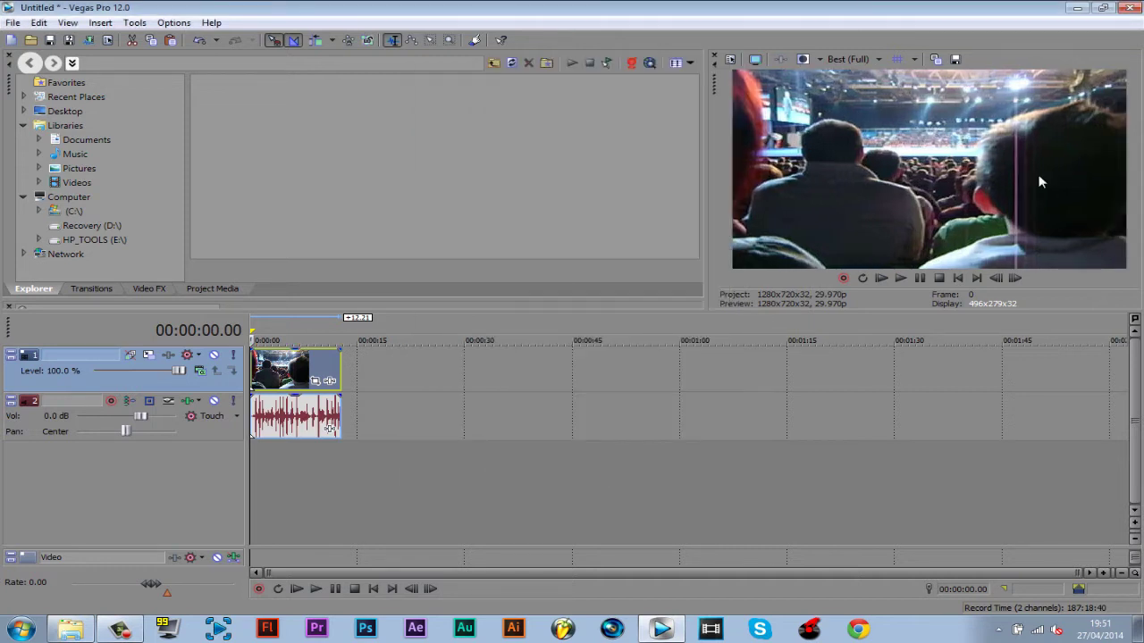
# Play back the stretched clip, stop at the start, and bring up Event Pan/Crop
pyautogui.click(900, 278)
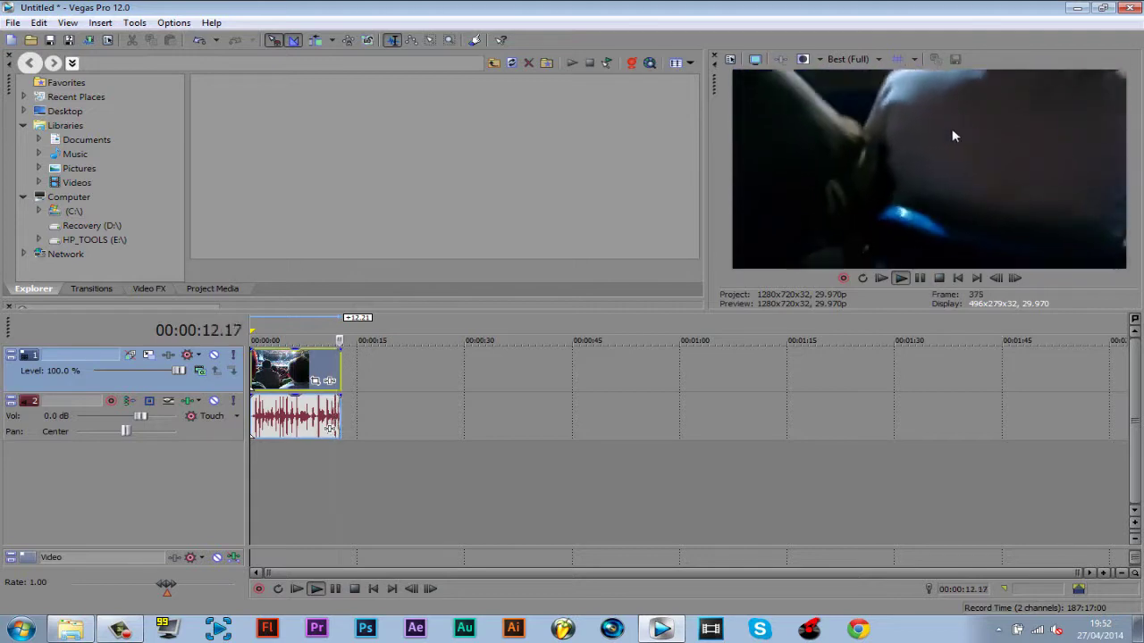
pyautogui.click(939, 280)
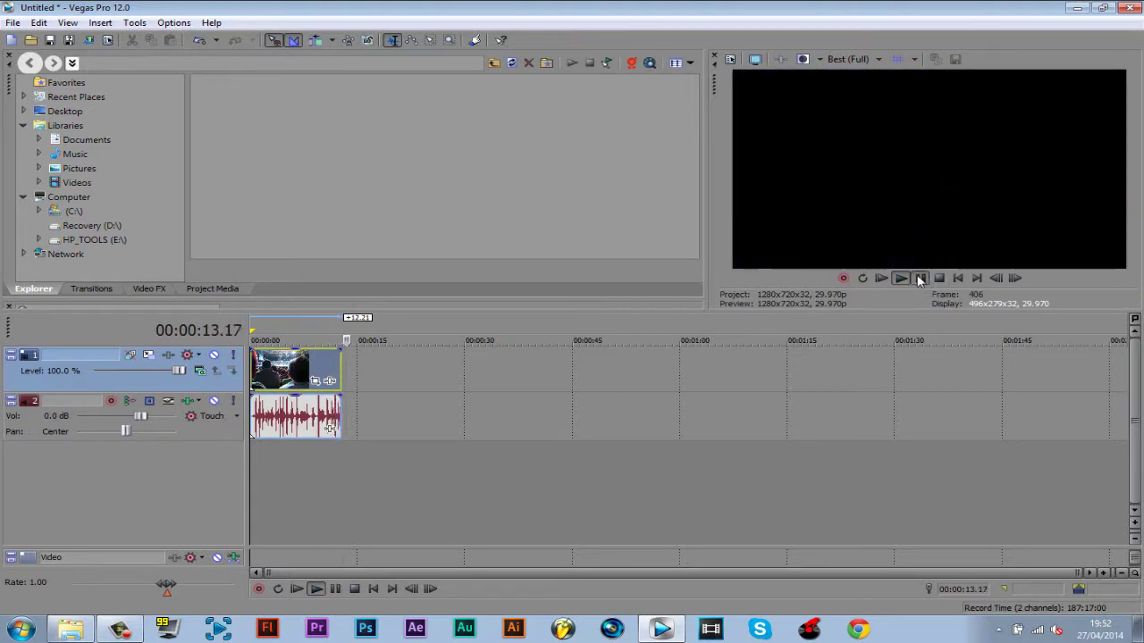
pyautogui.click(251, 381)
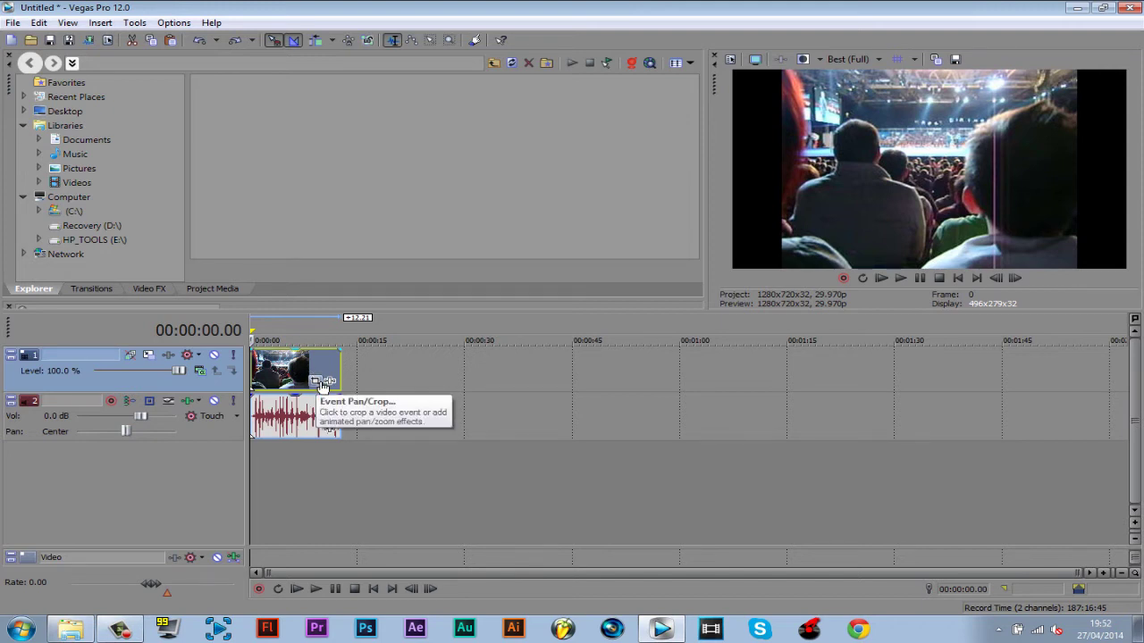
pyautogui.click(320, 383)
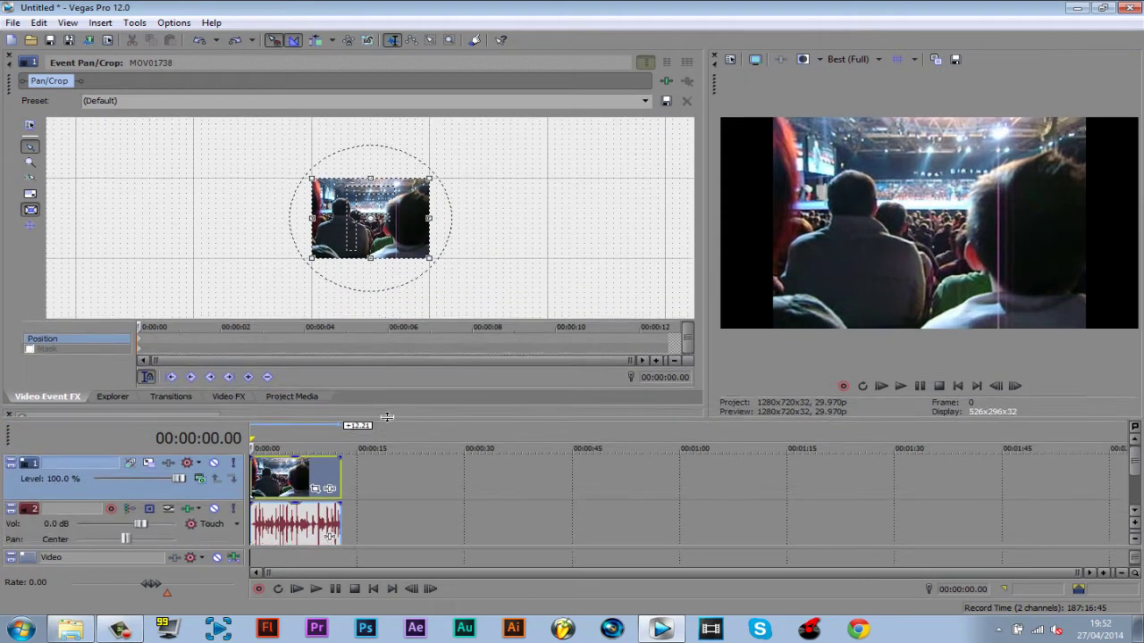
# Enlarge the Event Pan/Crop editing area with MOV01738 selected
pyautogui.moveTo(360, 313); pyautogui.dragTo(143, 409)
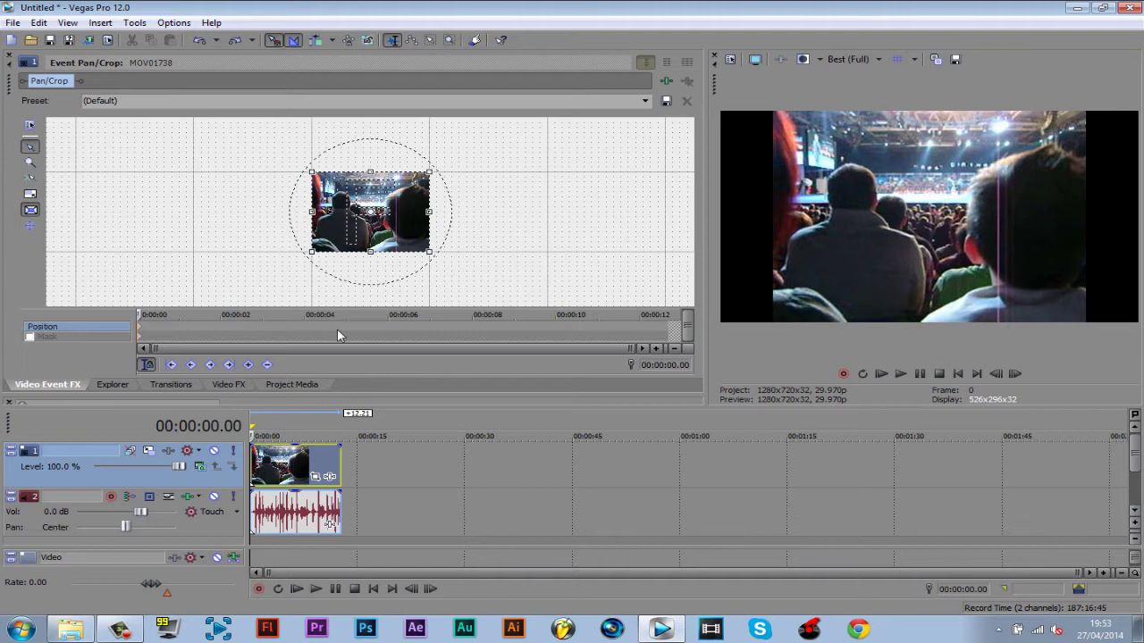
pyautogui.click(263, 482)
pyautogui.click(387, 261)
# Shrink the crop frame until MOV01738 fills the 1280x720 frame, then play it back
pyautogui.moveTo(386, 261); pyautogui.dragTo(393, 252)
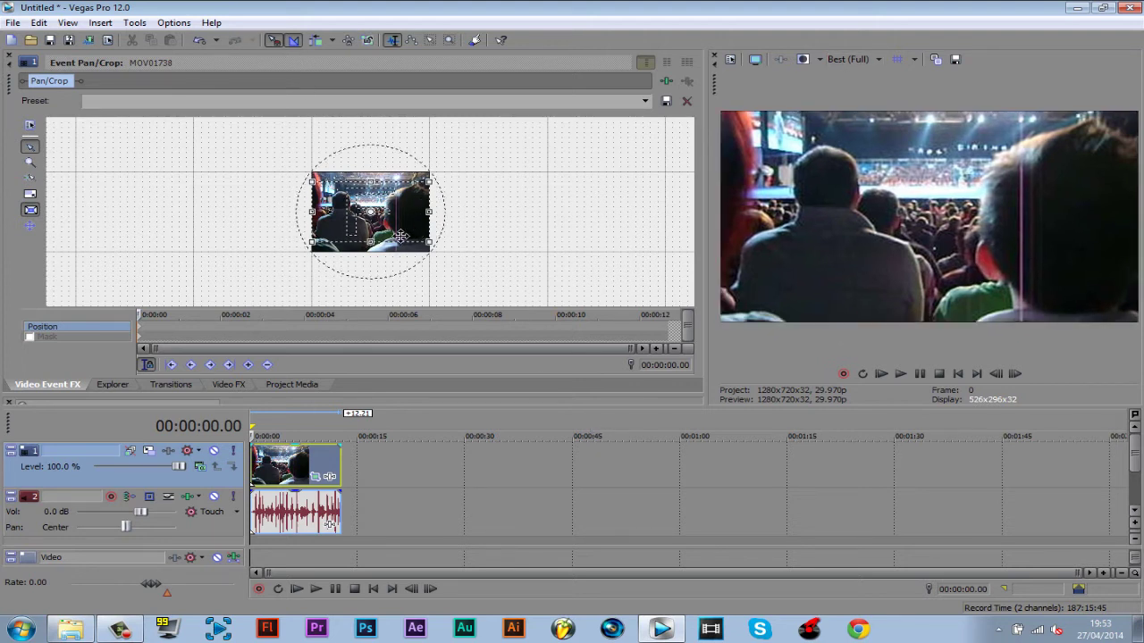
pyautogui.moveTo(377, 248); pyautogui.dragTo(382, 254)
pyautogui.click(900, 373)
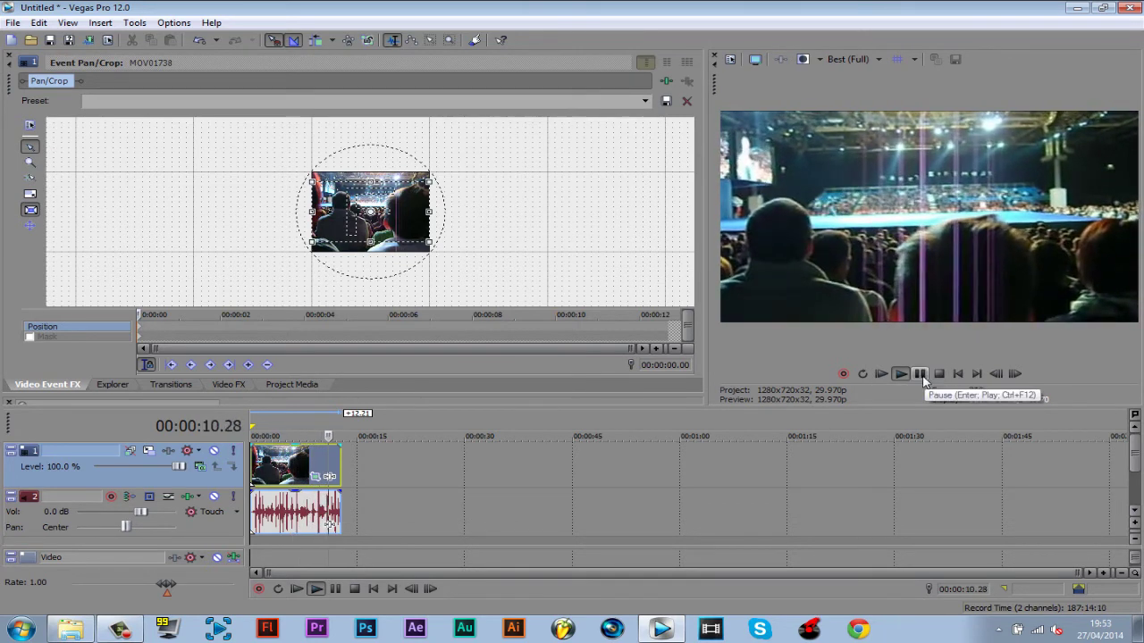
pyautogui.click(921, 376)
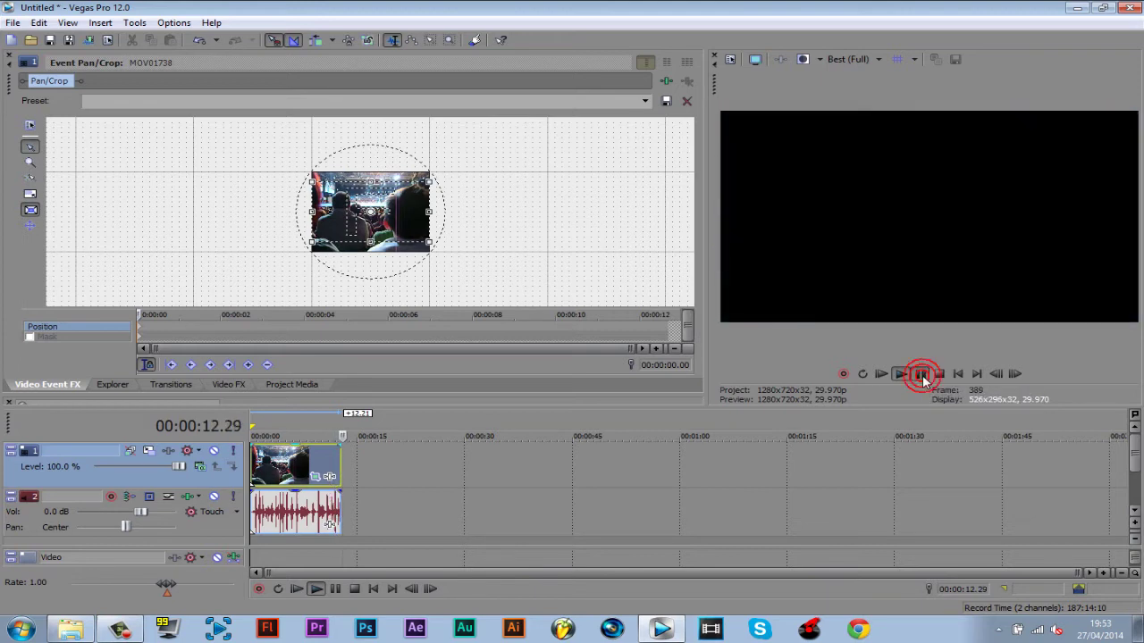